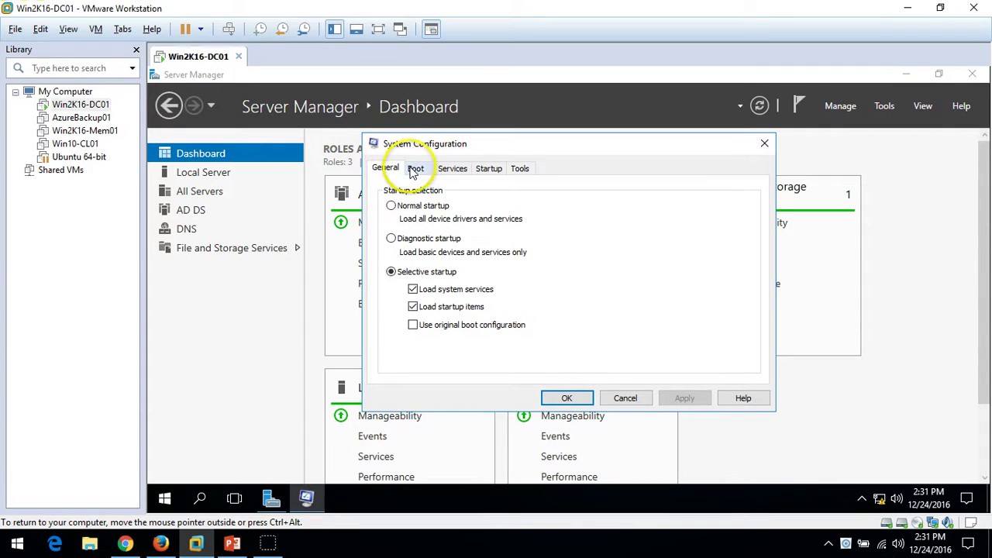
Step: Enable Safe boot with Active Directory repair on the Boot tab, then close Server Manager
left_click(411, 168)
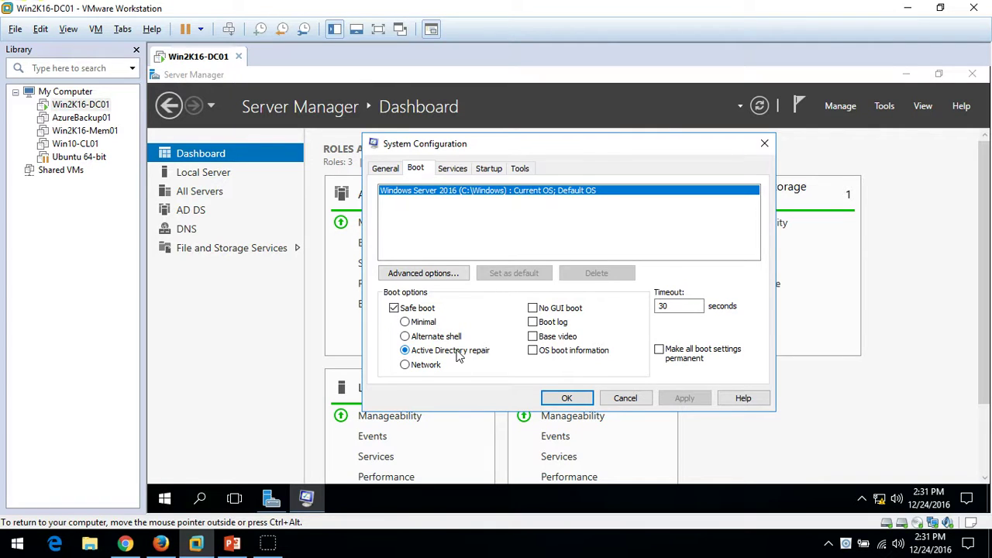
left_click(565, 399)
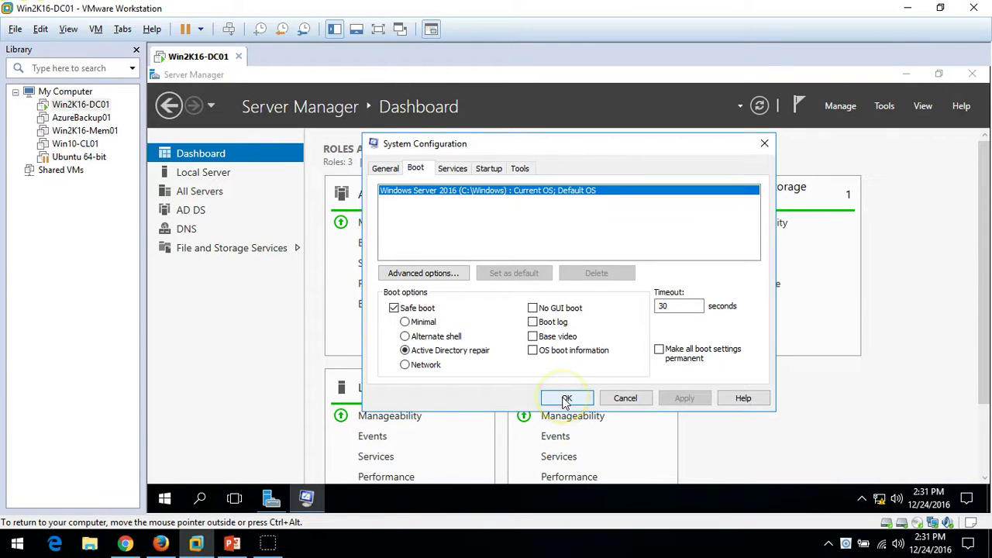
left_click(971, 75)
left_click(489, 189)
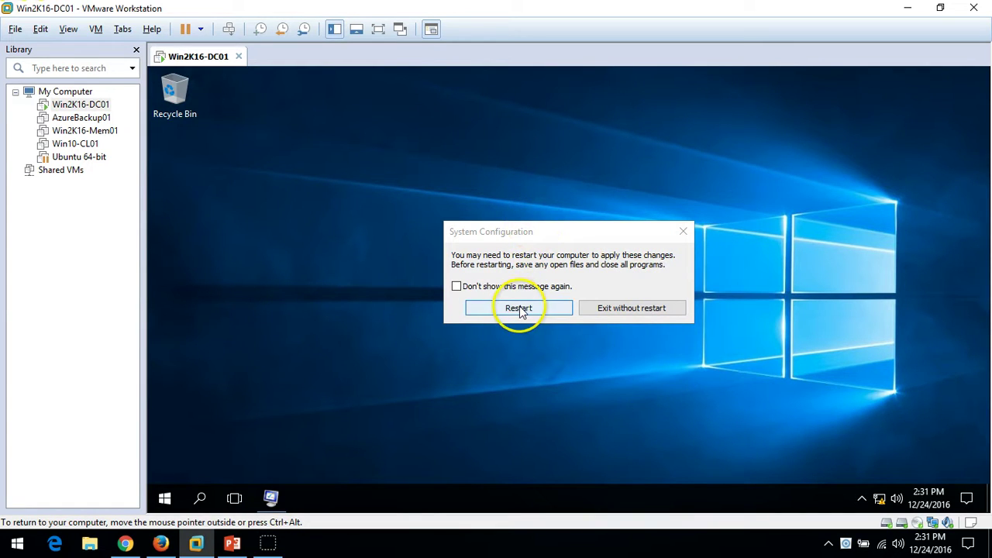
Step: Restart the Win2K16-DC01 VM from the restart prompt and release input to the host
left_click_drag(512, 237, 358, 214)
left_click(516, 182)
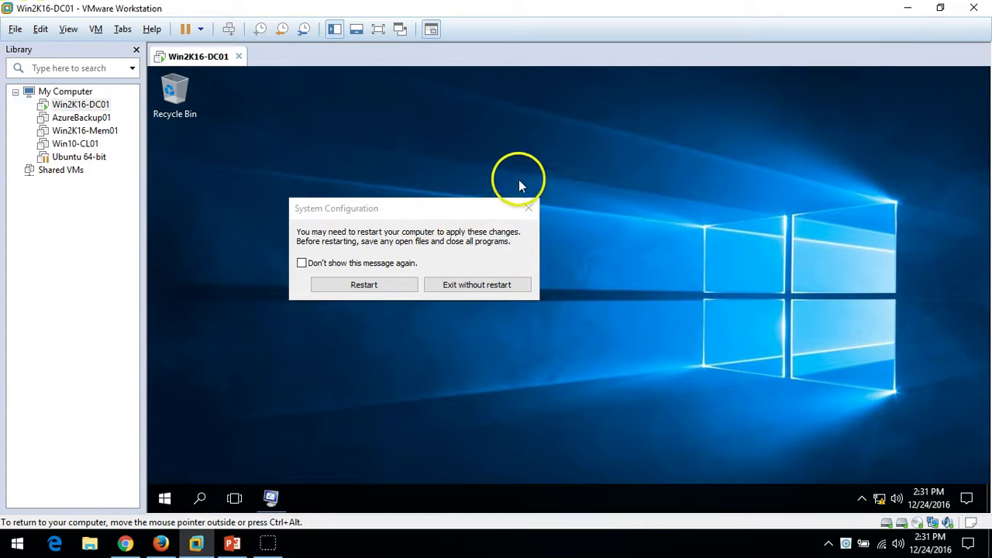
left_click(364, 284)
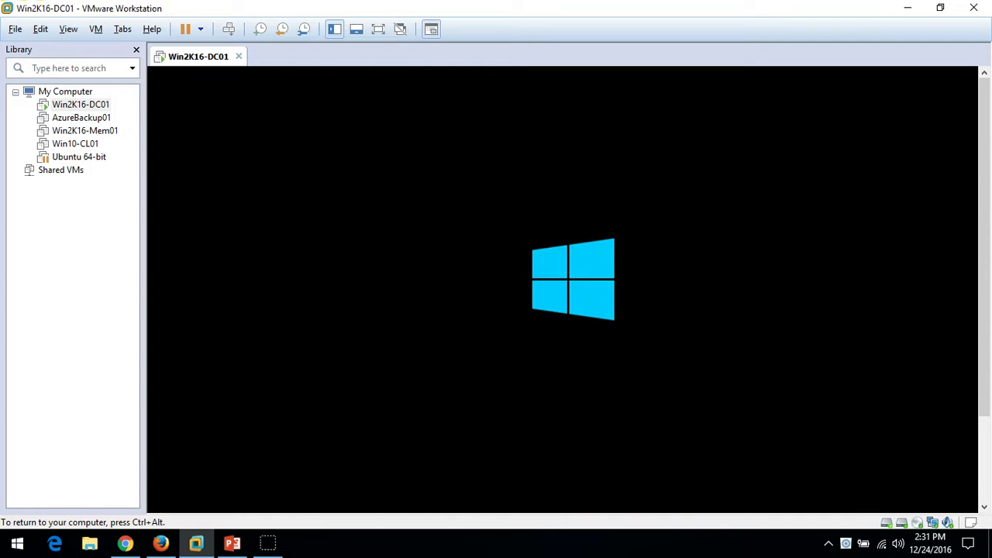
key("ctrl+alt")
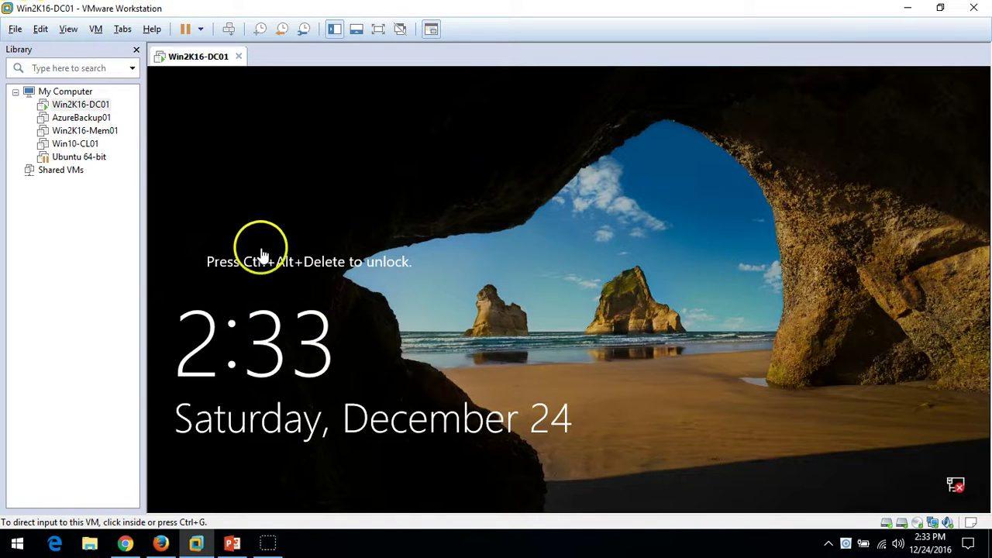
Step: Try the domain administrator password at the lock screen and dismiss the 'no logon servers' error
left_click(231, 28)
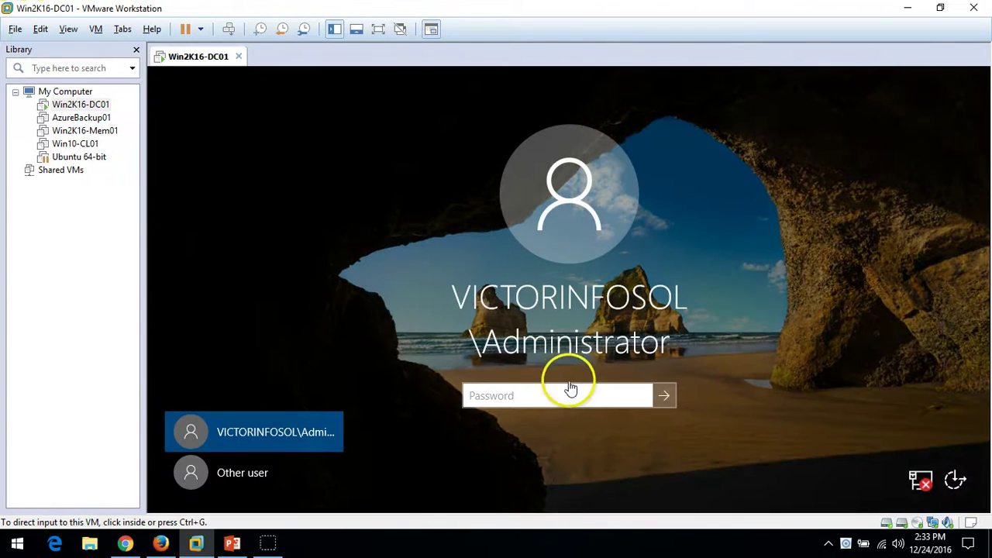
left_click(557, 396)
type("Pa55w.rd")
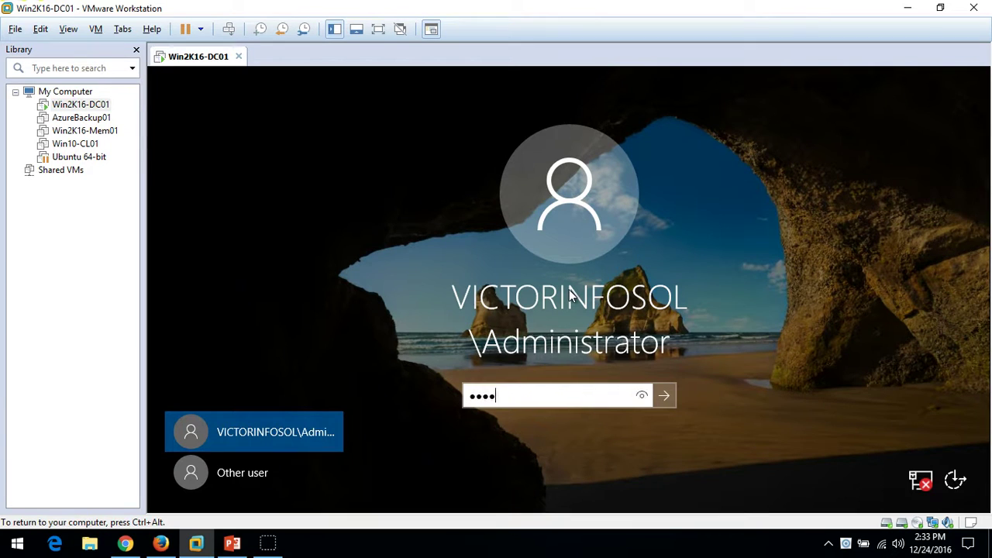
key("Return")
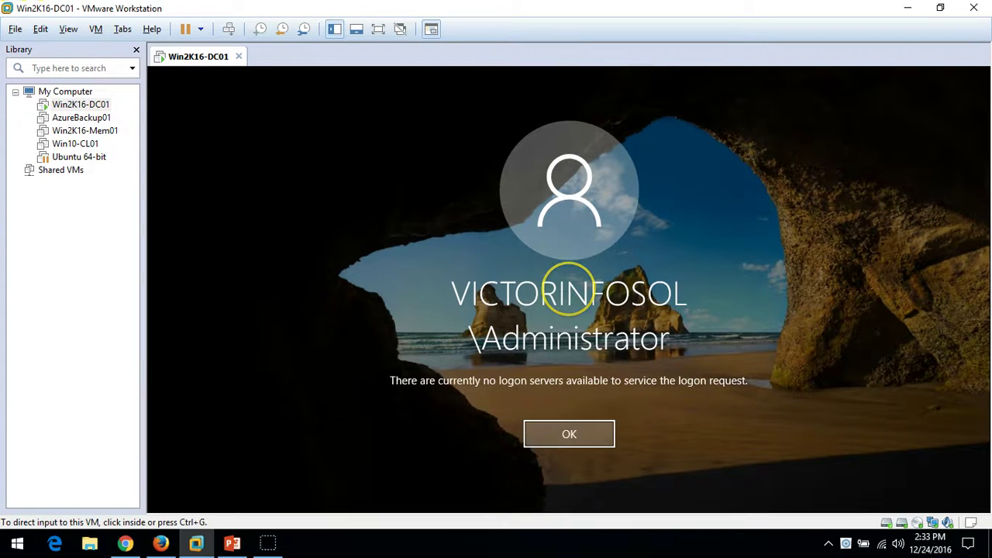
left_click(459, 417)
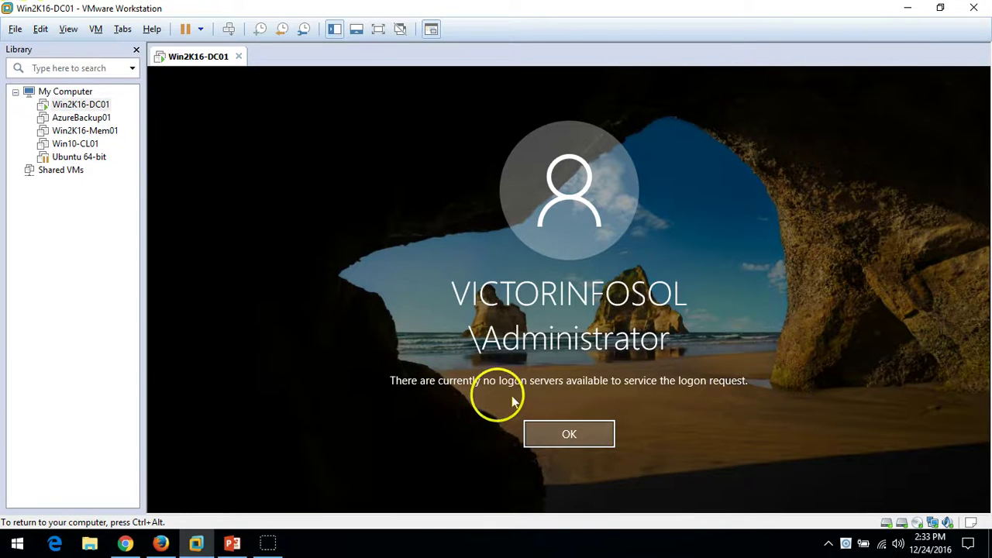
left_click(588, 434)
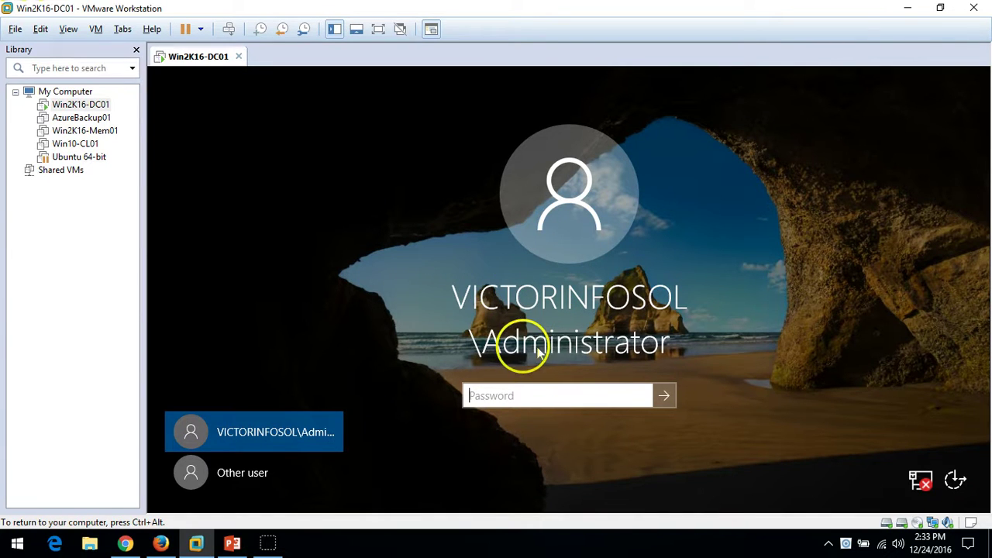
Step: Sign in as Other user '.\Administrator' with the DSRM password
left_click(262, 472)
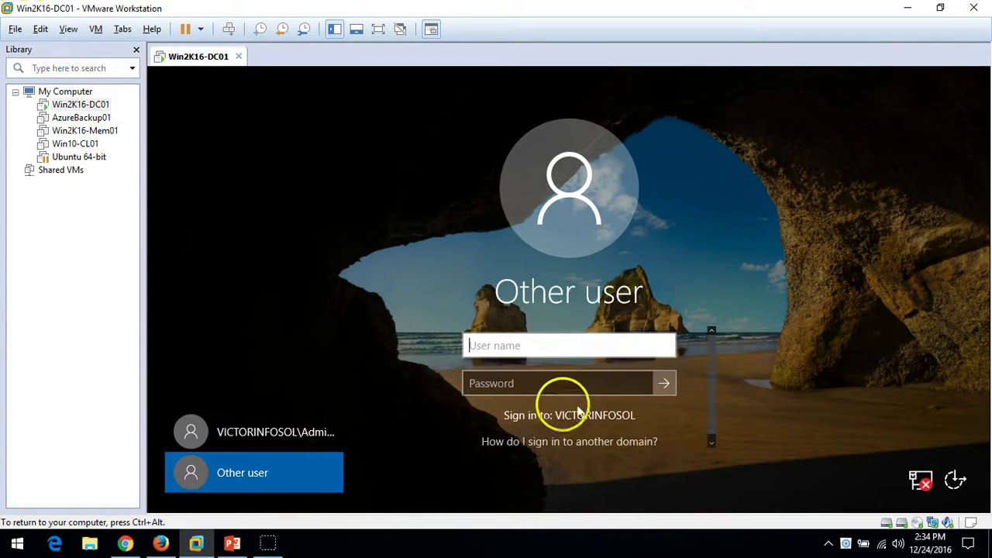
left_click(538, 345)
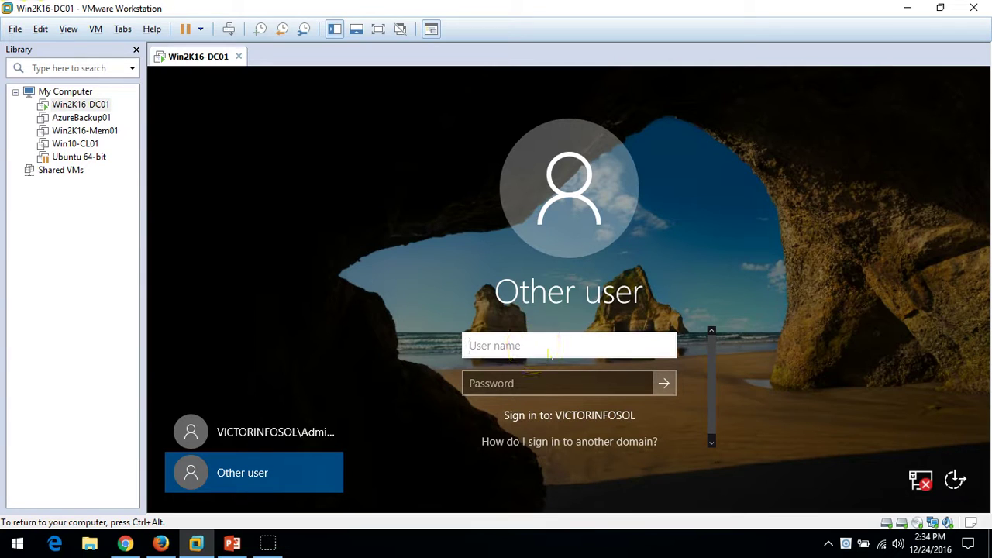
type(".\\Ad")
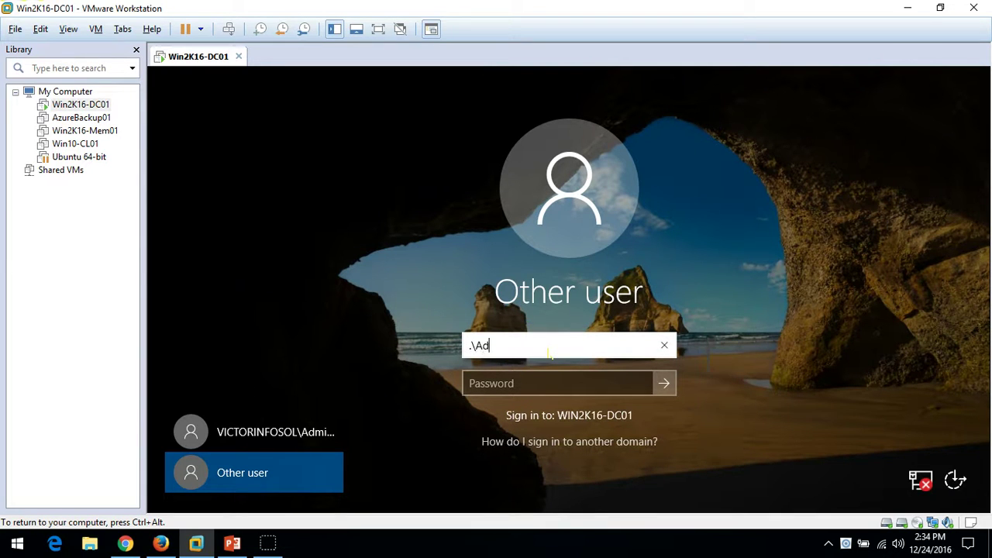
type("ministrator")
key("Tab")
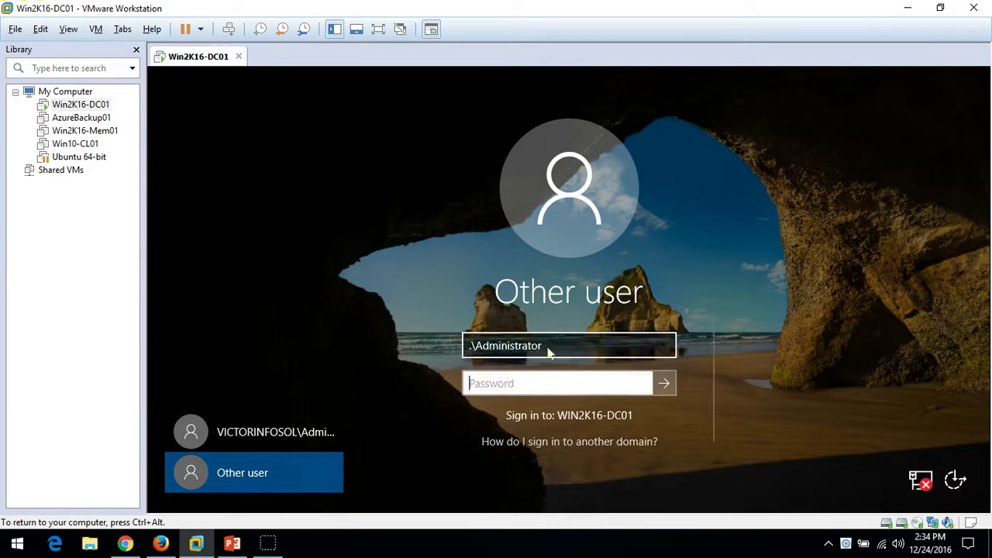
type("••••")
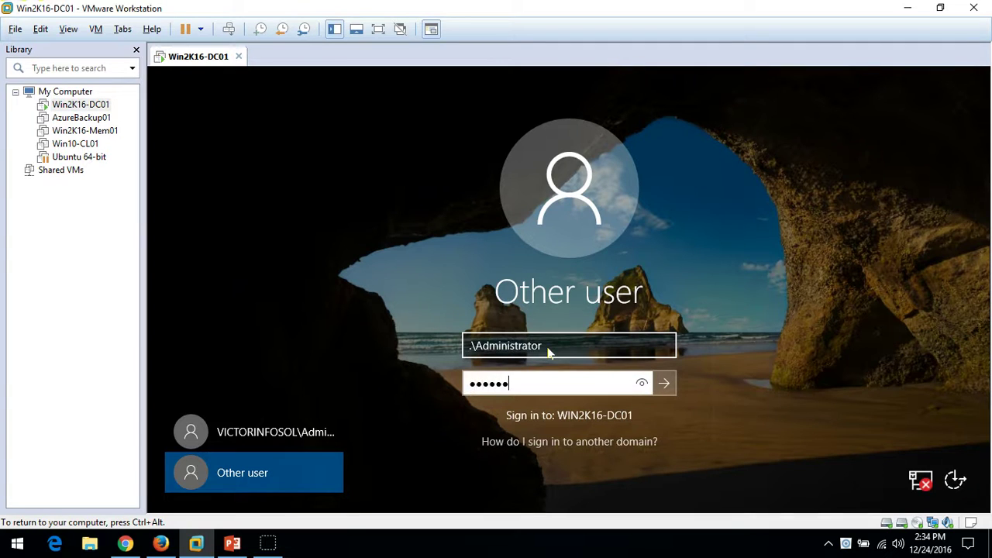
key("Return")
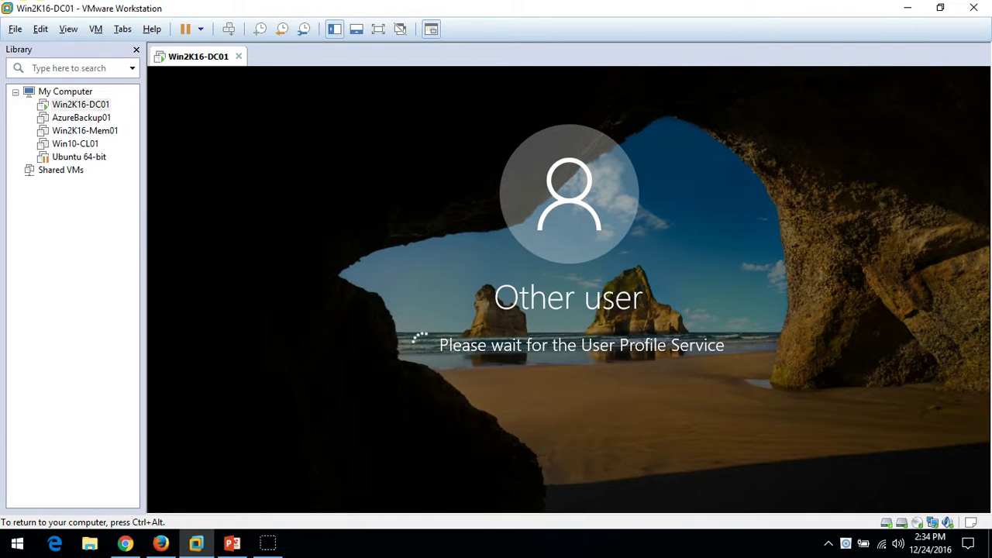
Step: Release input to the host with Ctrl+Alt while the local Administrator profile loads
key("ctrl+alt")
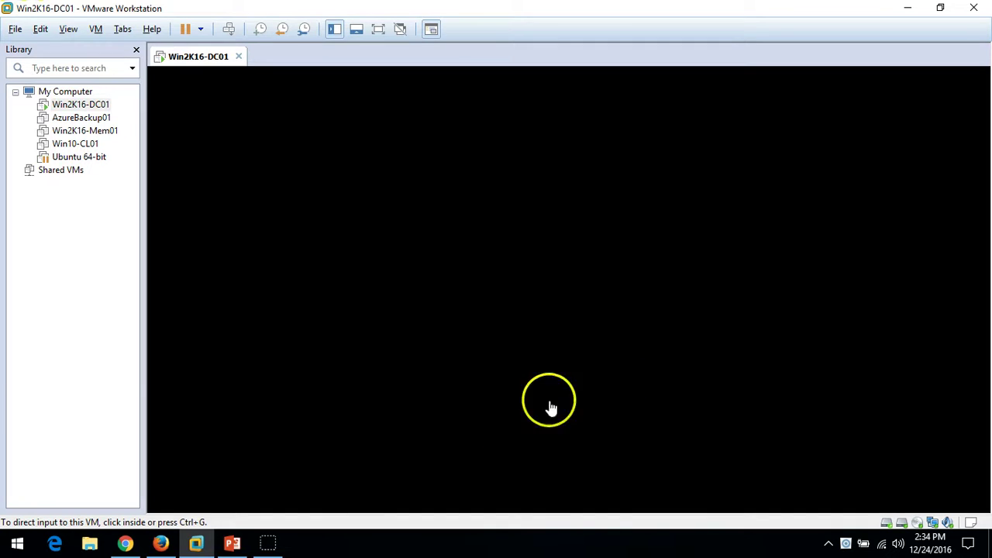
Step: Switch from the PowerPoint slide show back to the VM and deselect Recycle Bin on the Safe Mode desktop
left_click(232, 543)
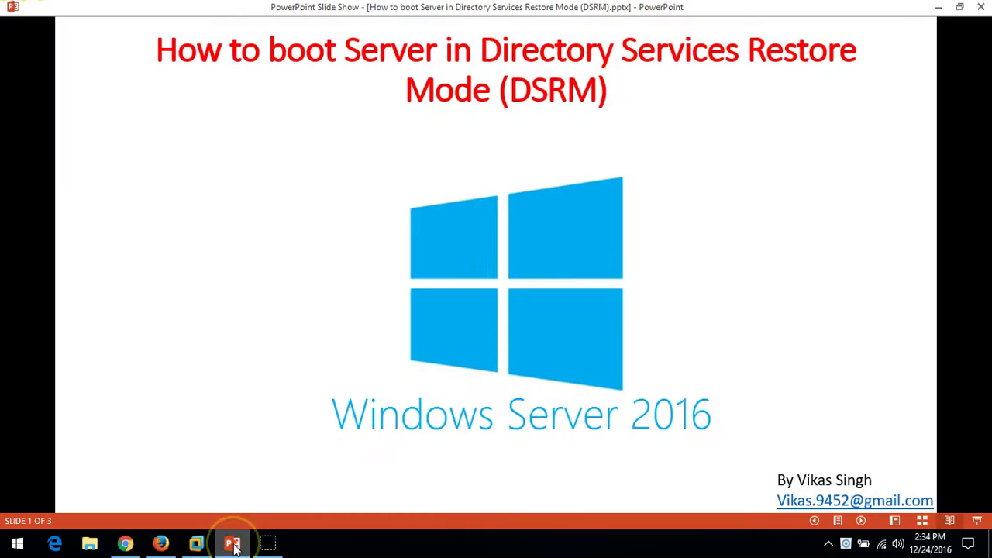
left_click(232, 543)
left_click(171, 115)
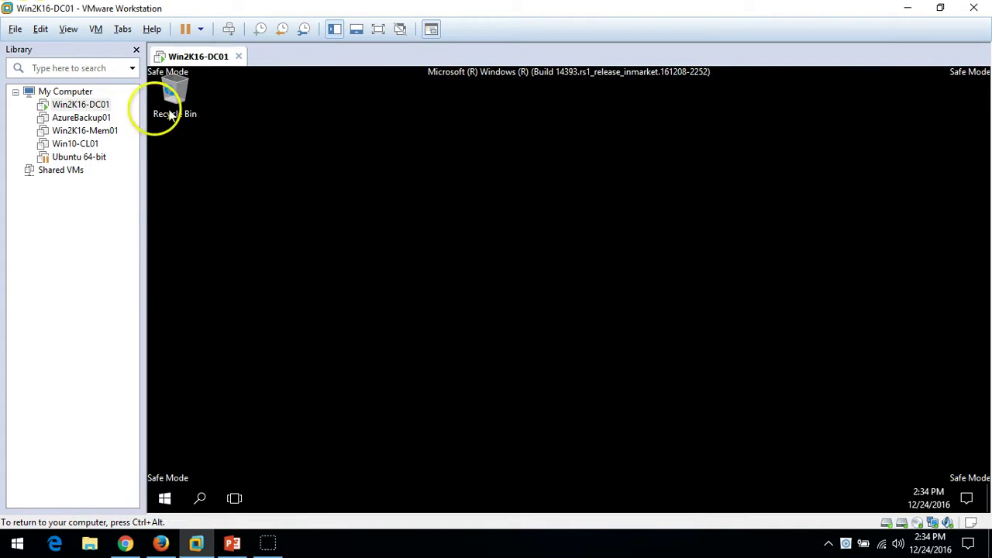
left_click(391, 307)
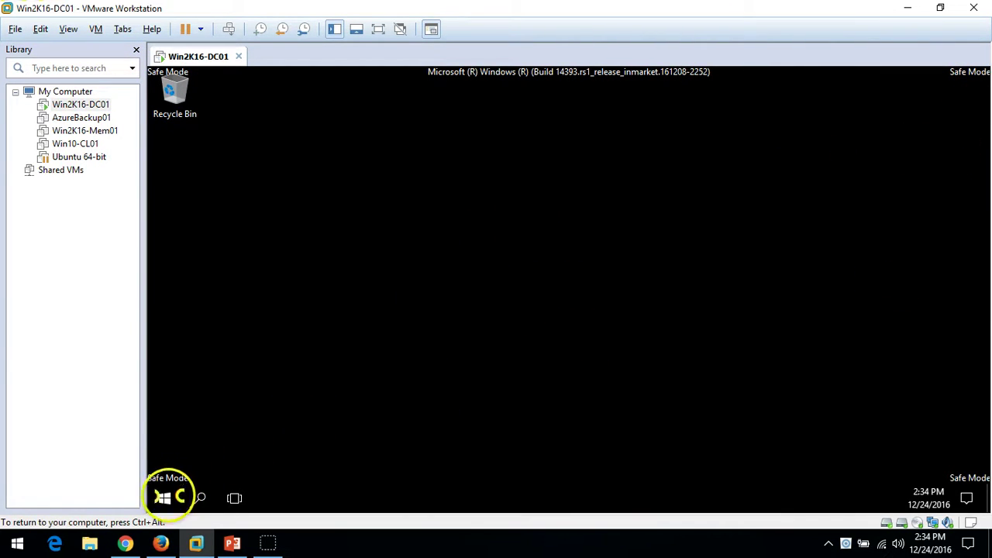
Step: Open Network Connections from the guest Start button's Win+X menu to show Ethernet0
right_click(180, 496)
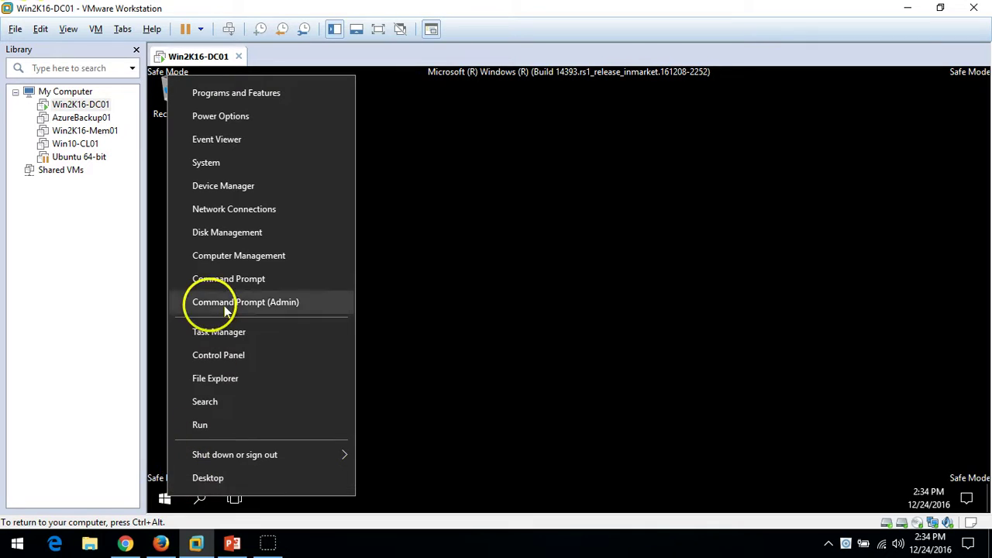
left_click(263, 214)
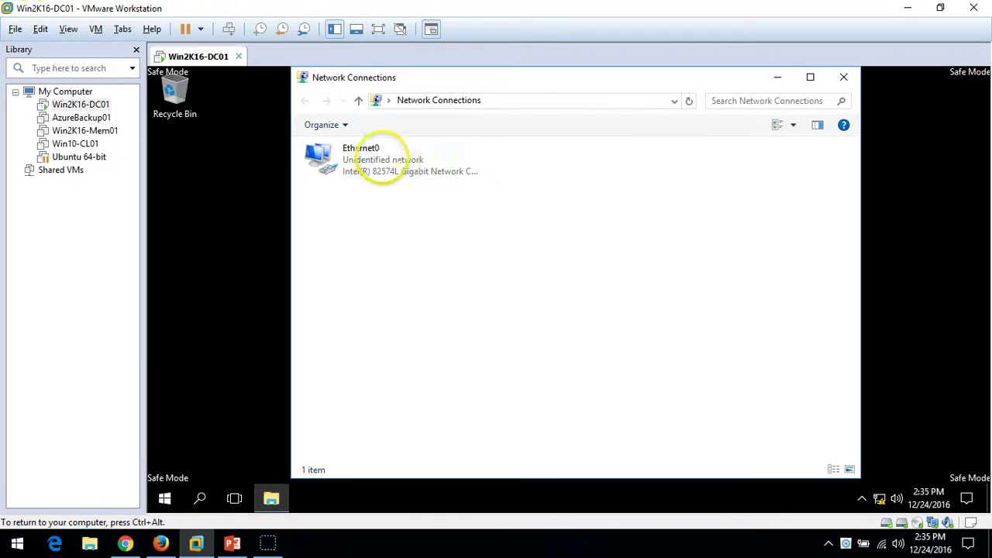
left_click(381, 155)
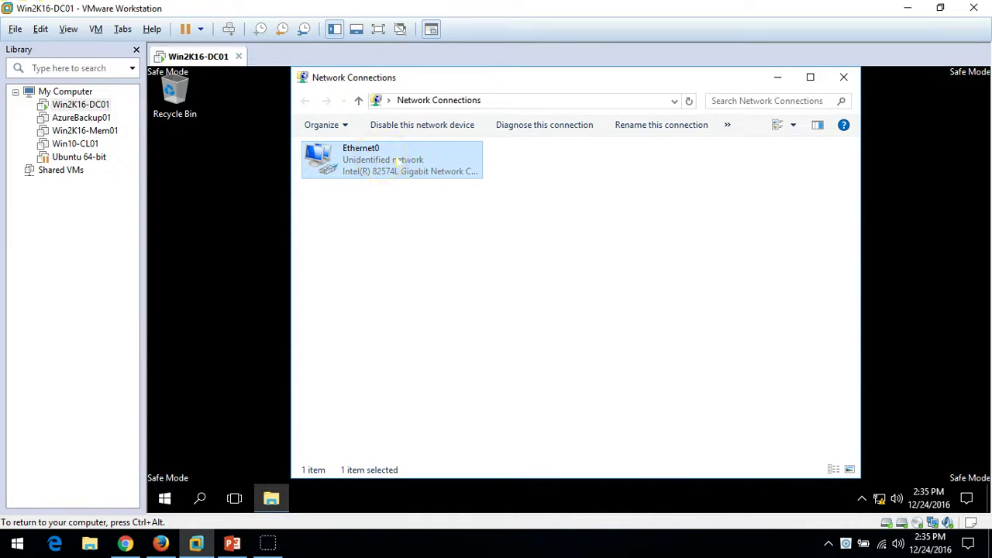
double_click(395, 161)
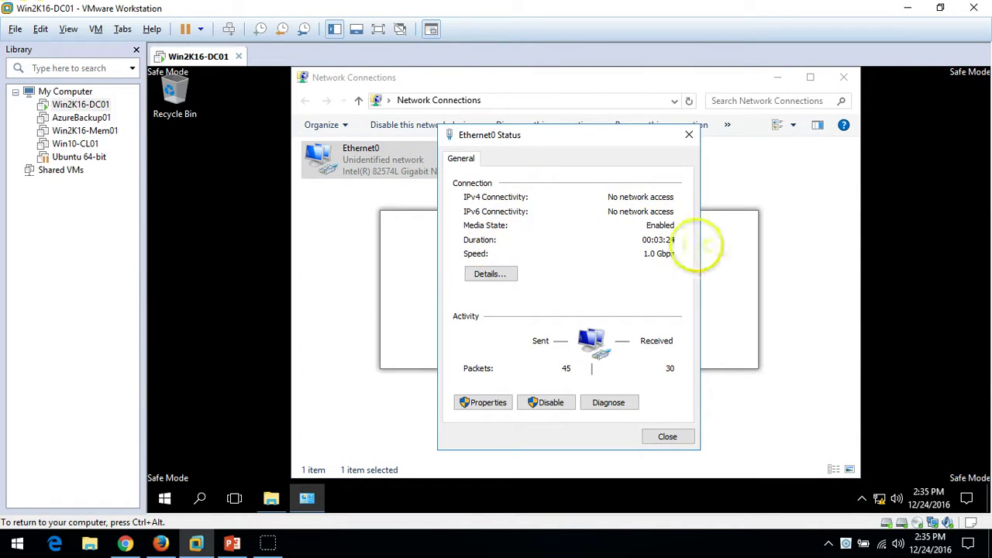
left_click(490, 274)
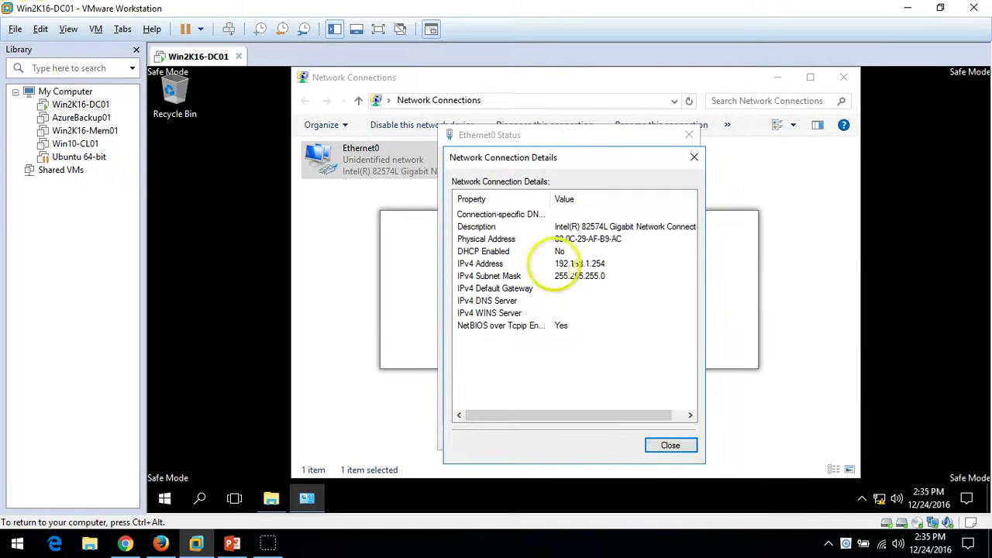
left_click(631, 276)
left_click(670, 444)
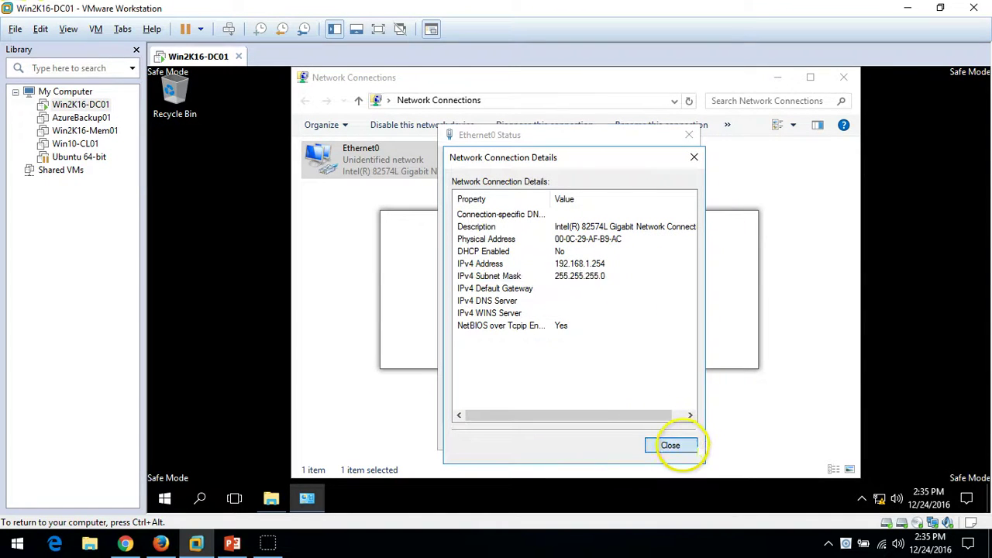
left_click(667, 439)
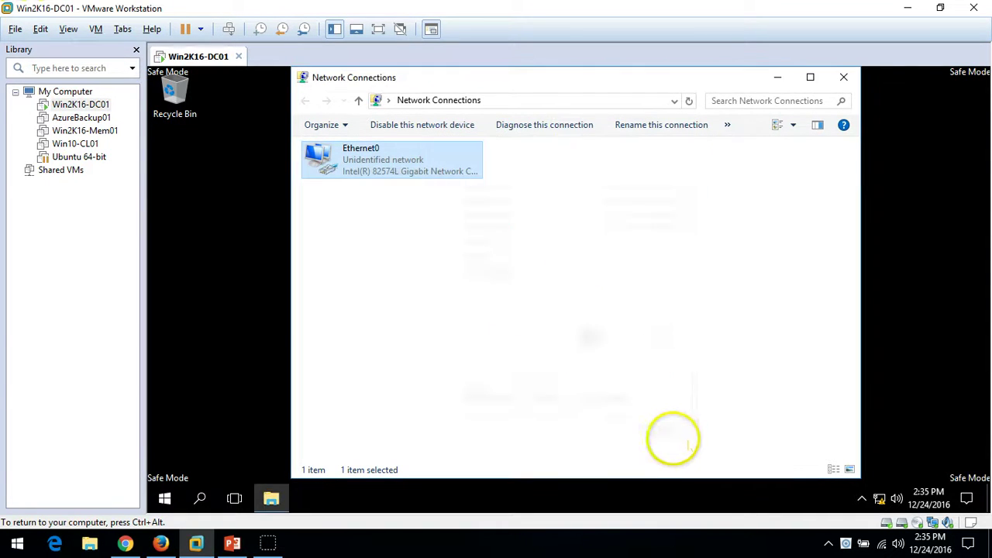
left_click(843, 77)
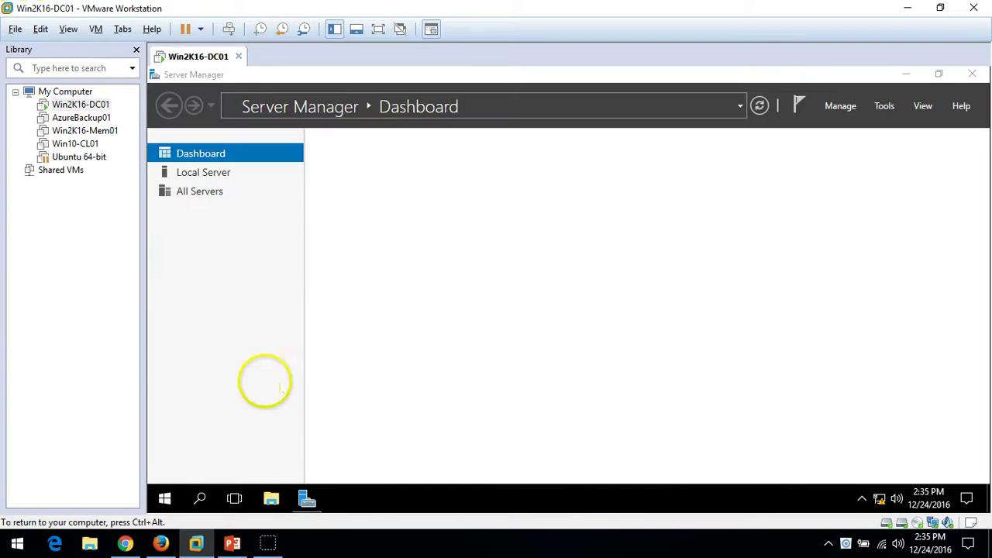
Step: Bring the PowerPoint slide show forward and advance two slides to the thank-you slide
left_click(233, 543)
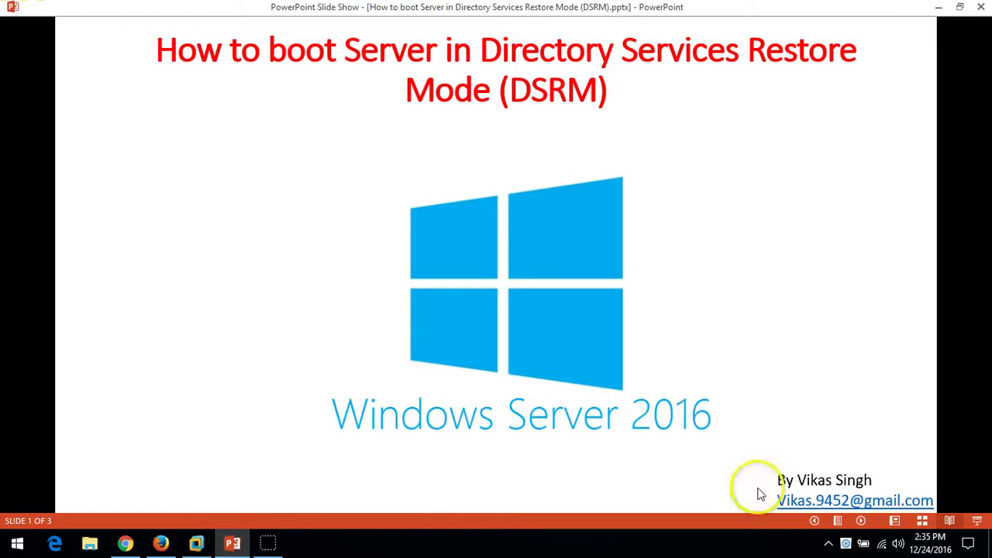
left_click(861, 521)
left_click(861, 521)
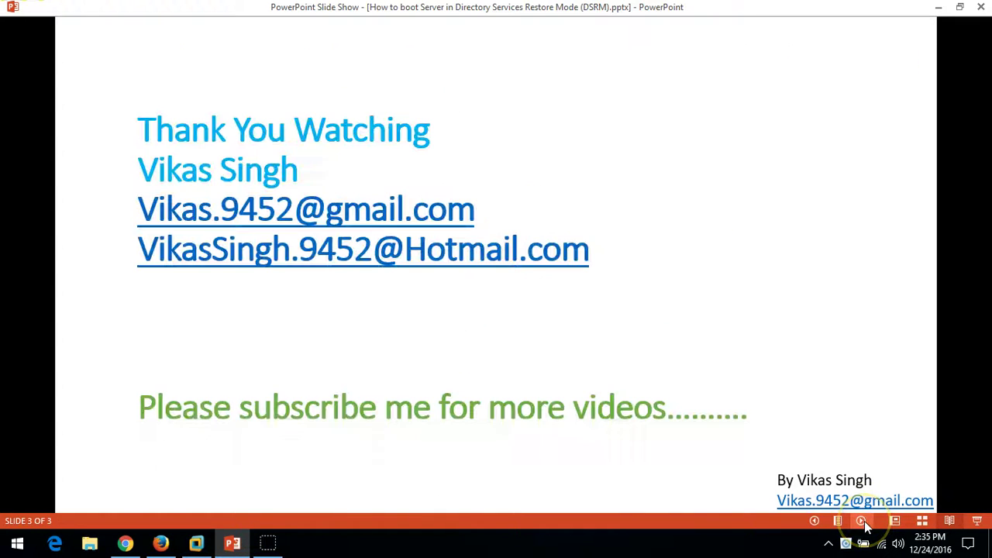